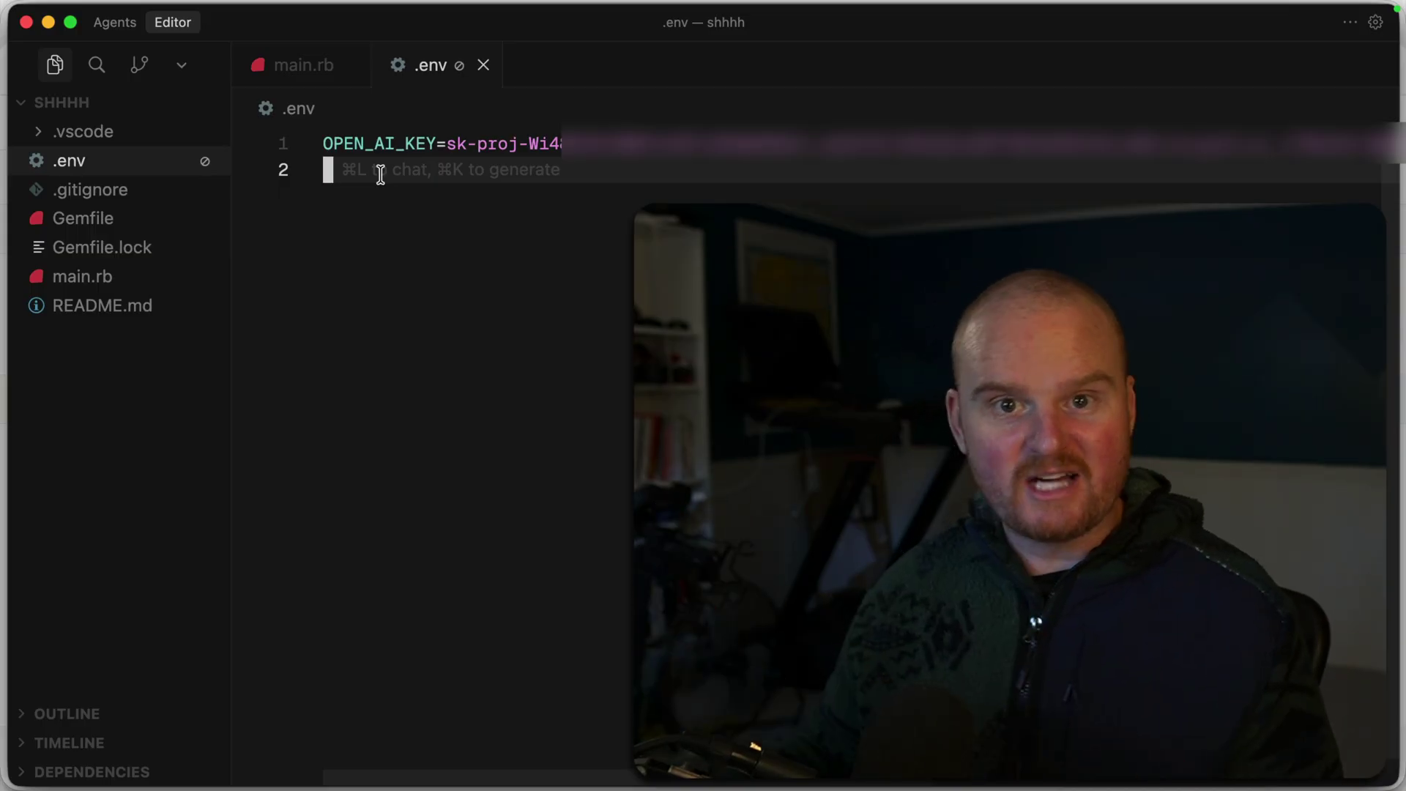
# Highlight the OPEN_AI_KEY variable name in the .env file to inspect it
pyautogui.doubleClick(389, 139)
pyautogui.click(506, 143)
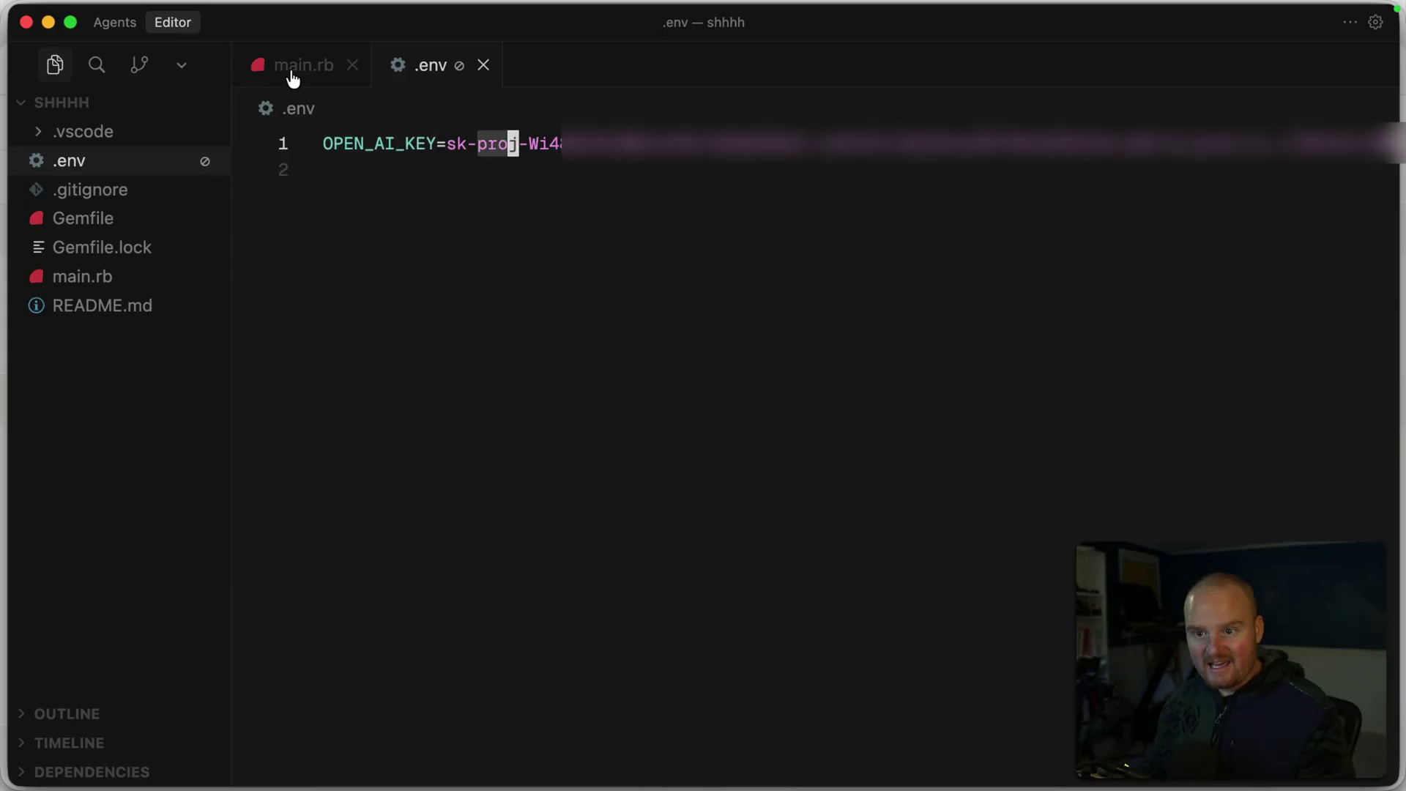
# In main.rb, select the dotenv/load require and the ENV['OPEN_AI_KEY'] lookup on line 8
pyautogui.click(296, 68)
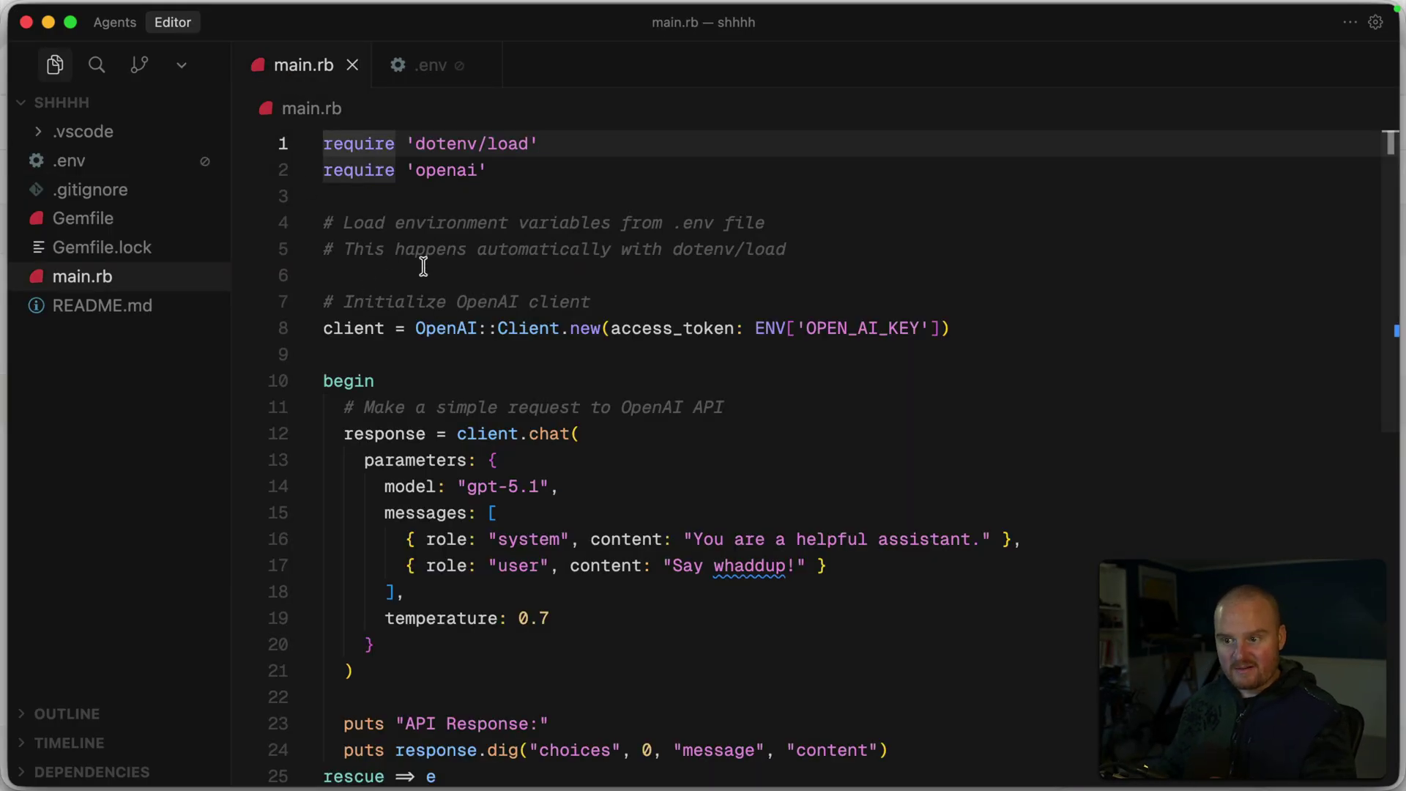
pyautogui.moveTo(410, 144); pyautogui.dragTo(489, 144)
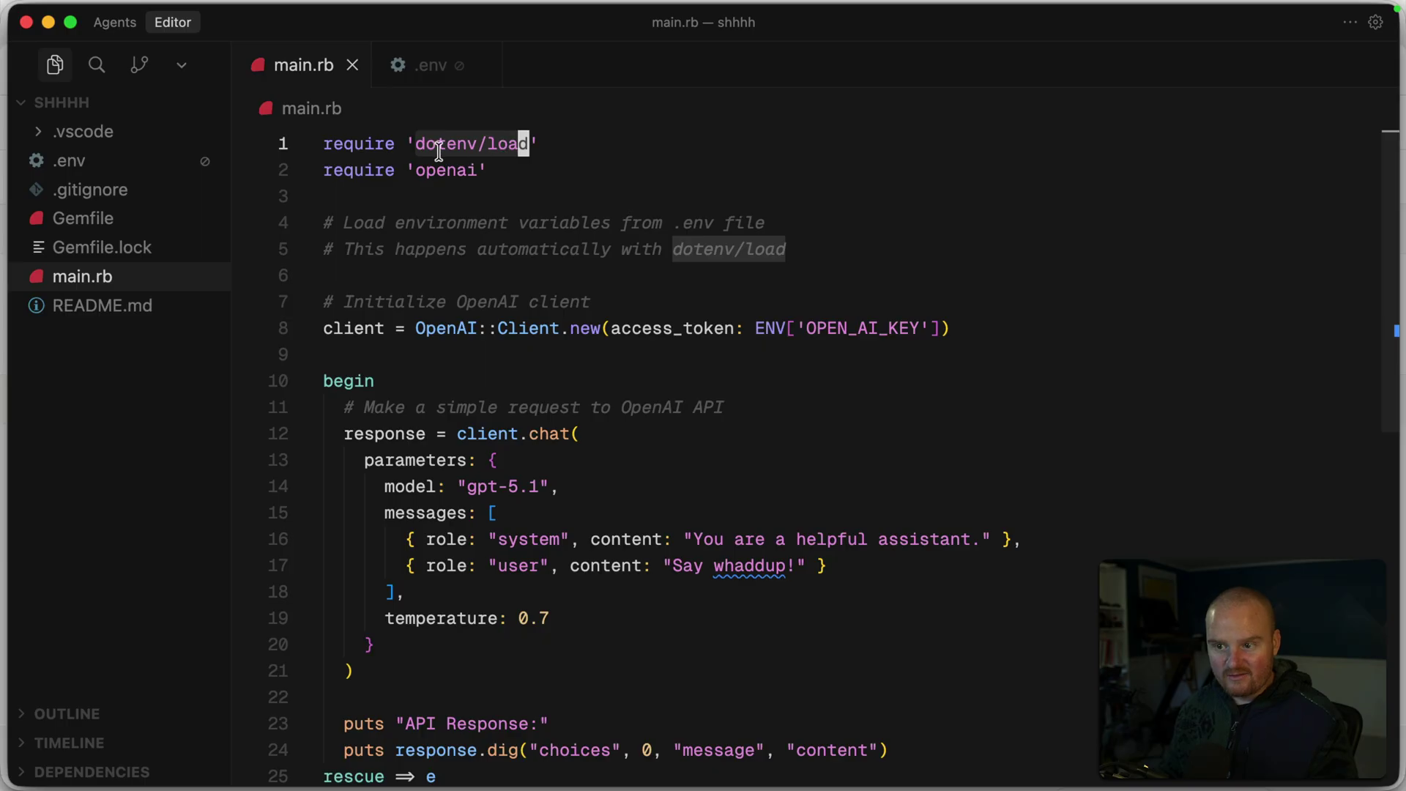
pyautogui.click(774, 328)
pyautogui.doubleClick(772, 328)
pyautogui.press('ctrl+shift+super+Right')
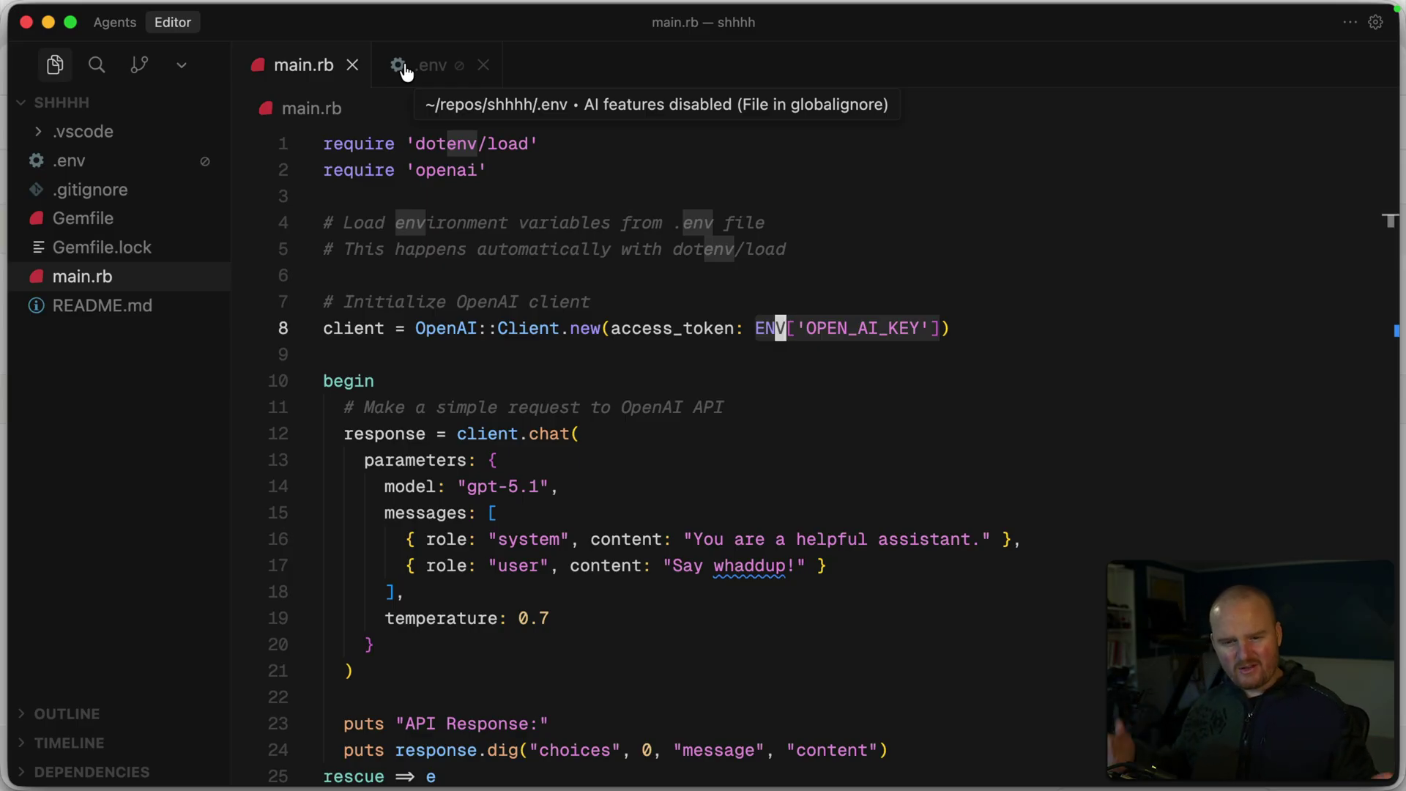
# Confirm .gitignore lists the .env entry, then return to main.rb
pyautogui.click(89, 196)
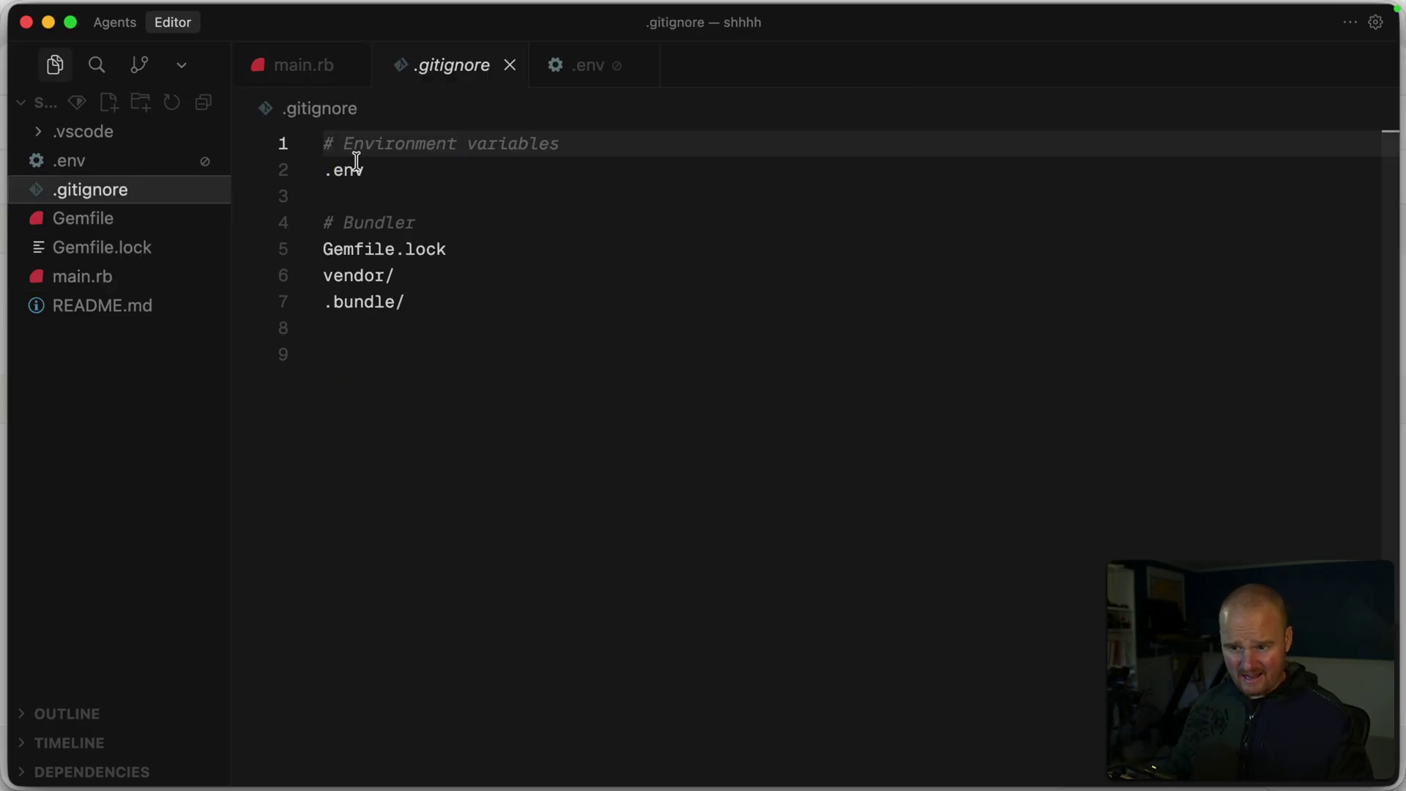
pyautogui.doubleClick(327, 170)
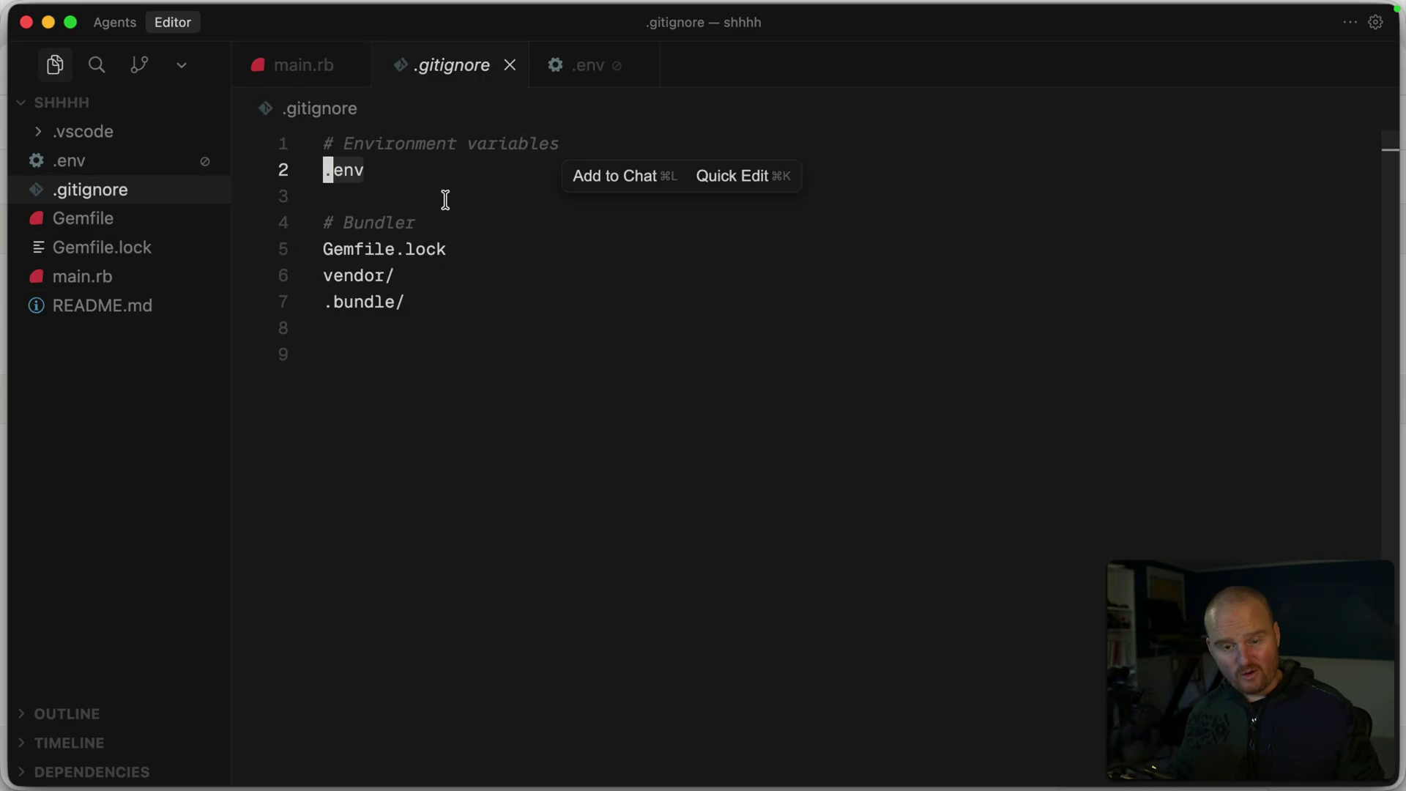
pyautogui.click(307, 72)
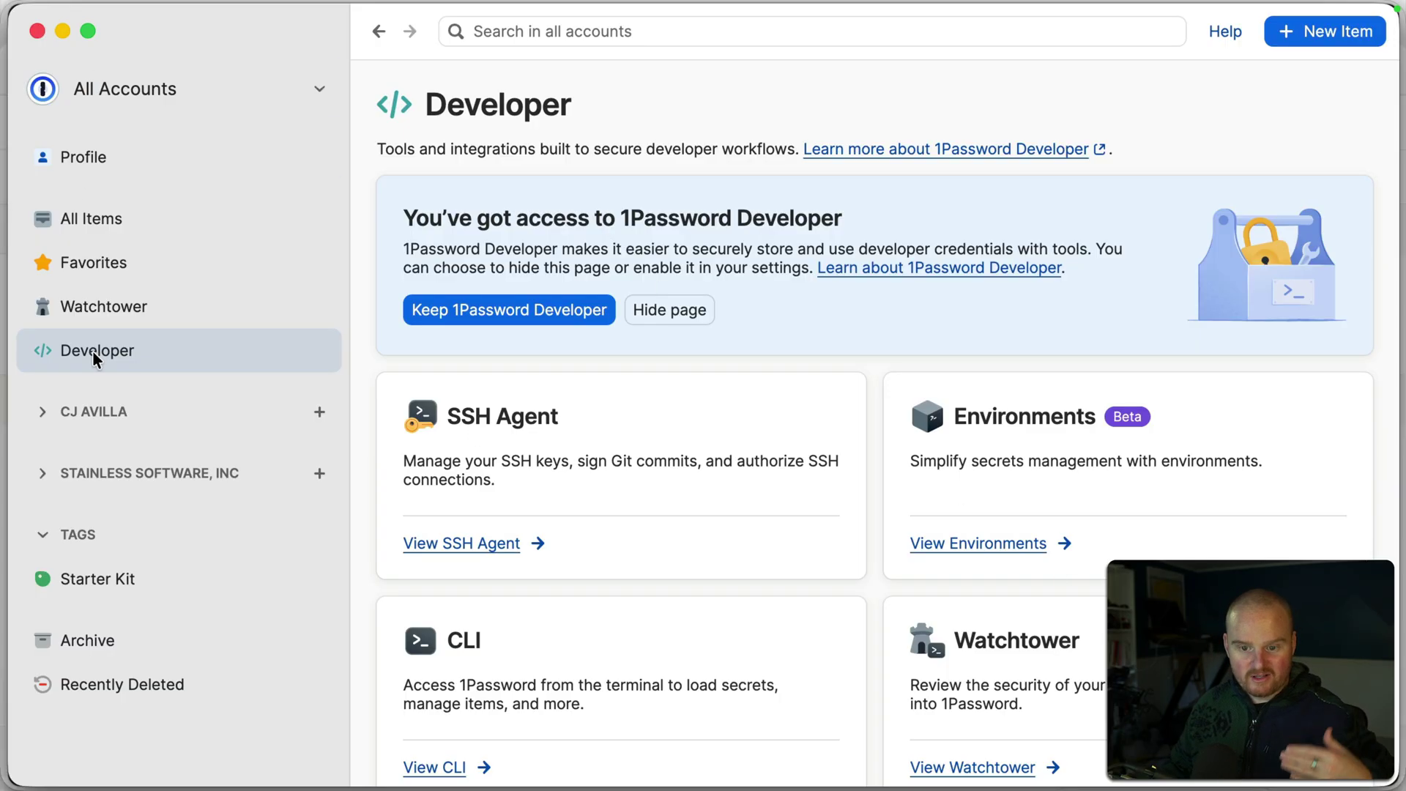
# Create a 1Password environment named 'demo' and open its Variables page
pyautogui.click(1001, 548)
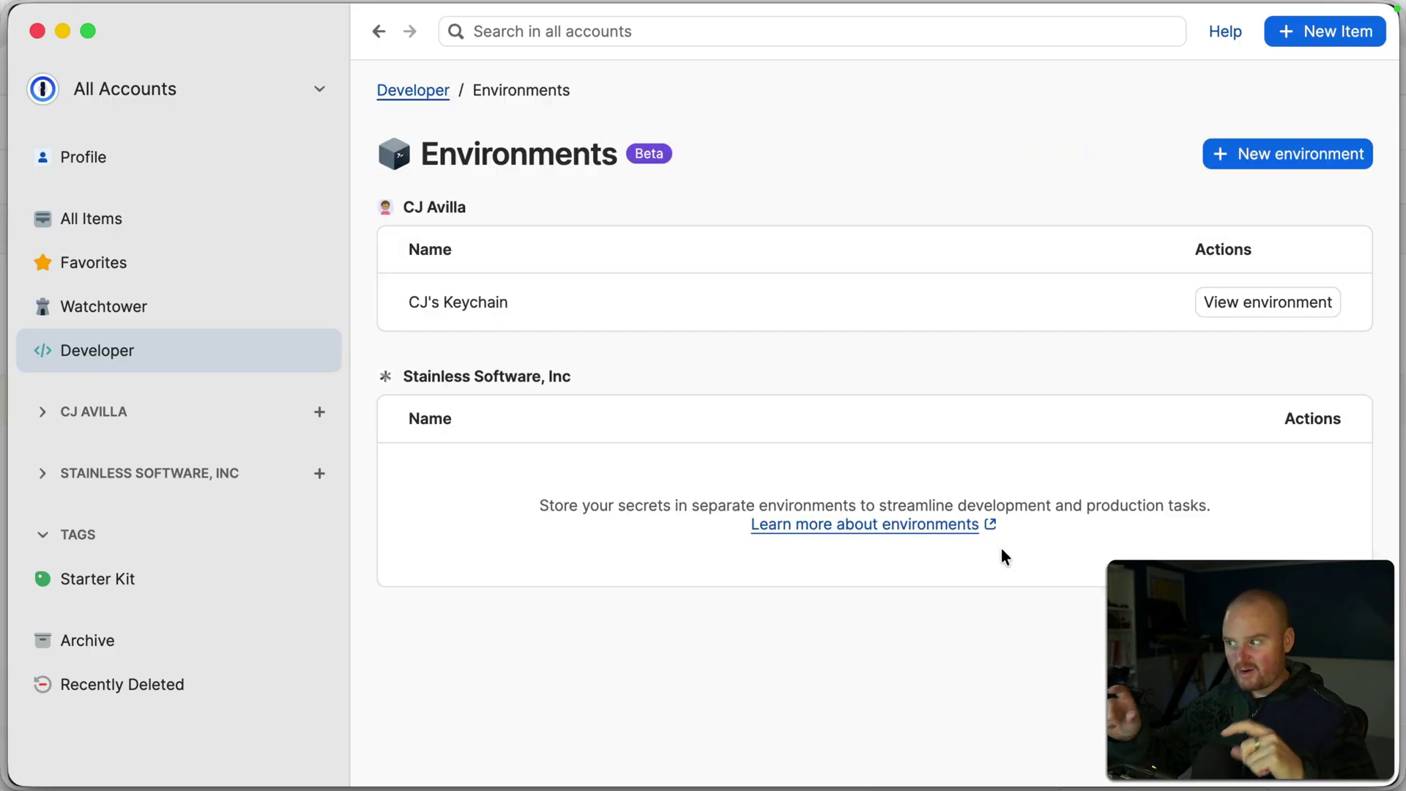
pyautogui.click(1329, 154)
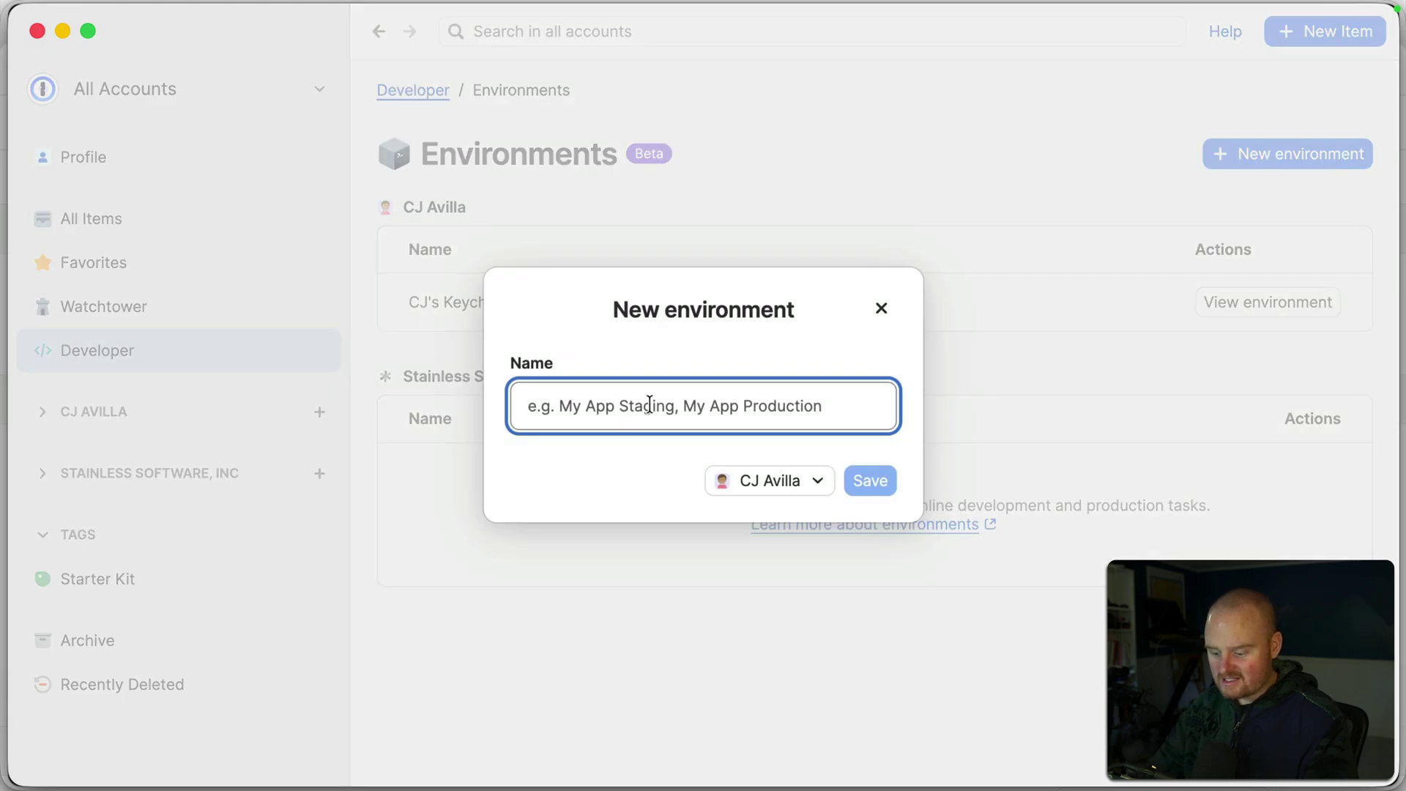
pyautogui.write('demo')
pyautogui.click(876, 492)
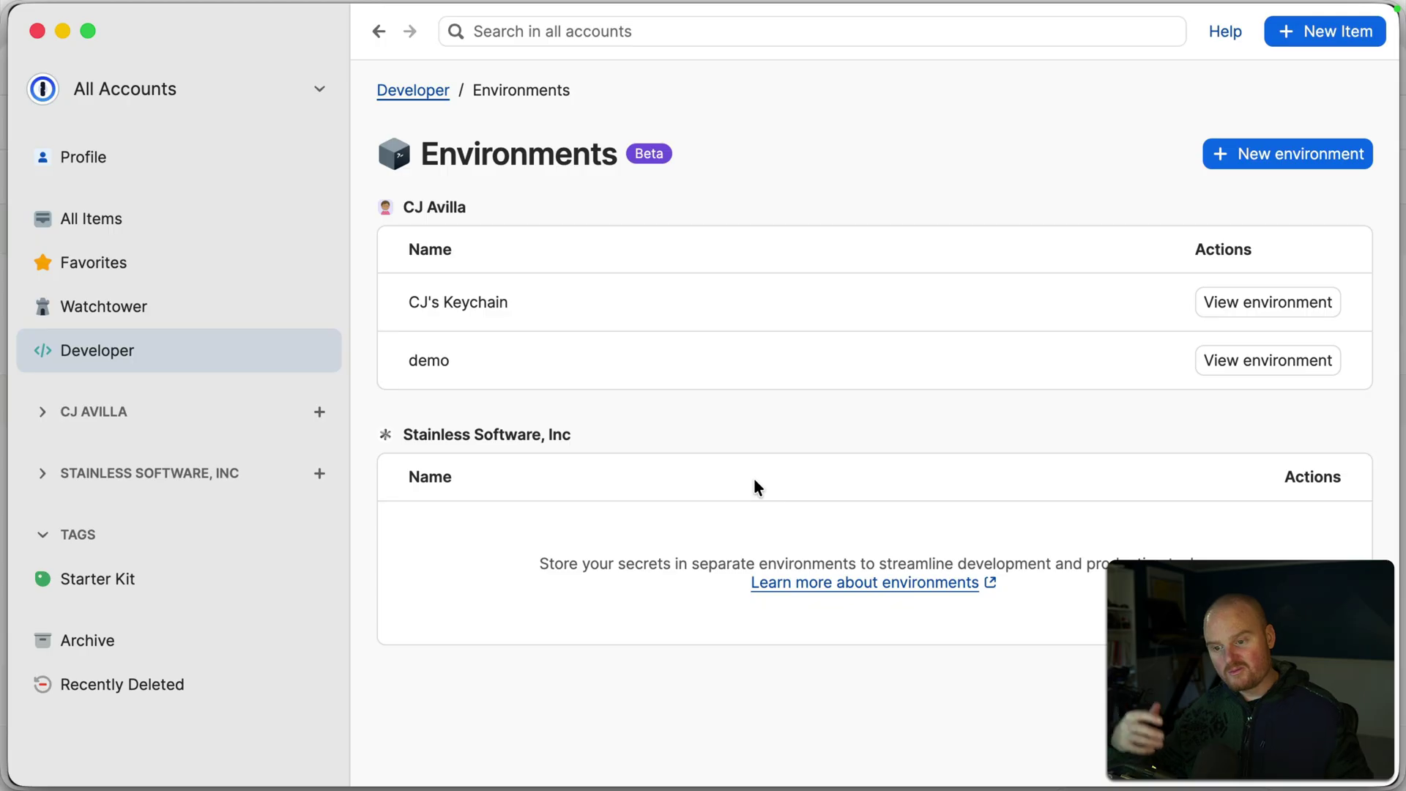
pyautogui.click(1206, 362)
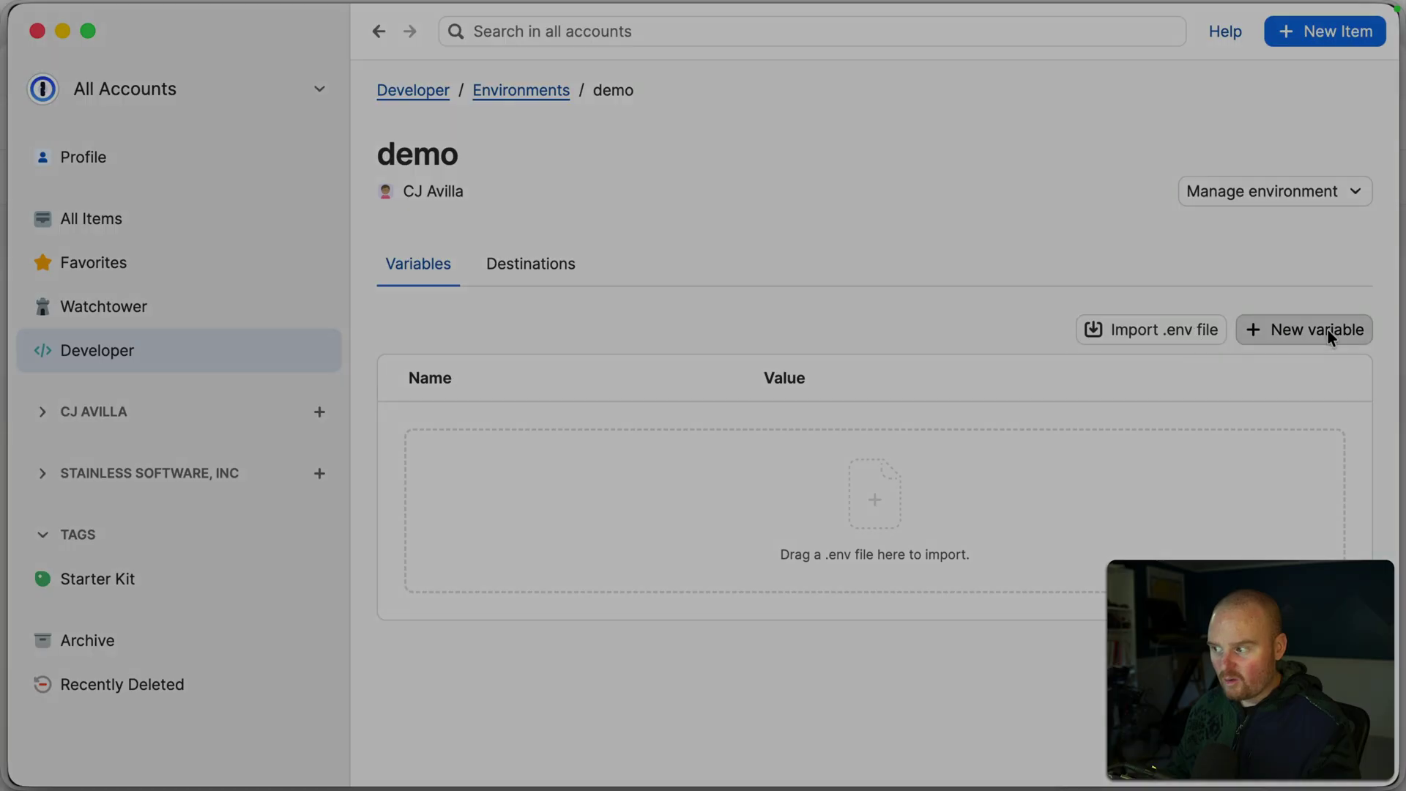
# Import repos/shhhh/.env into the demo environment, then delete the project's local .env file
pyautogui.click(1167, 329)
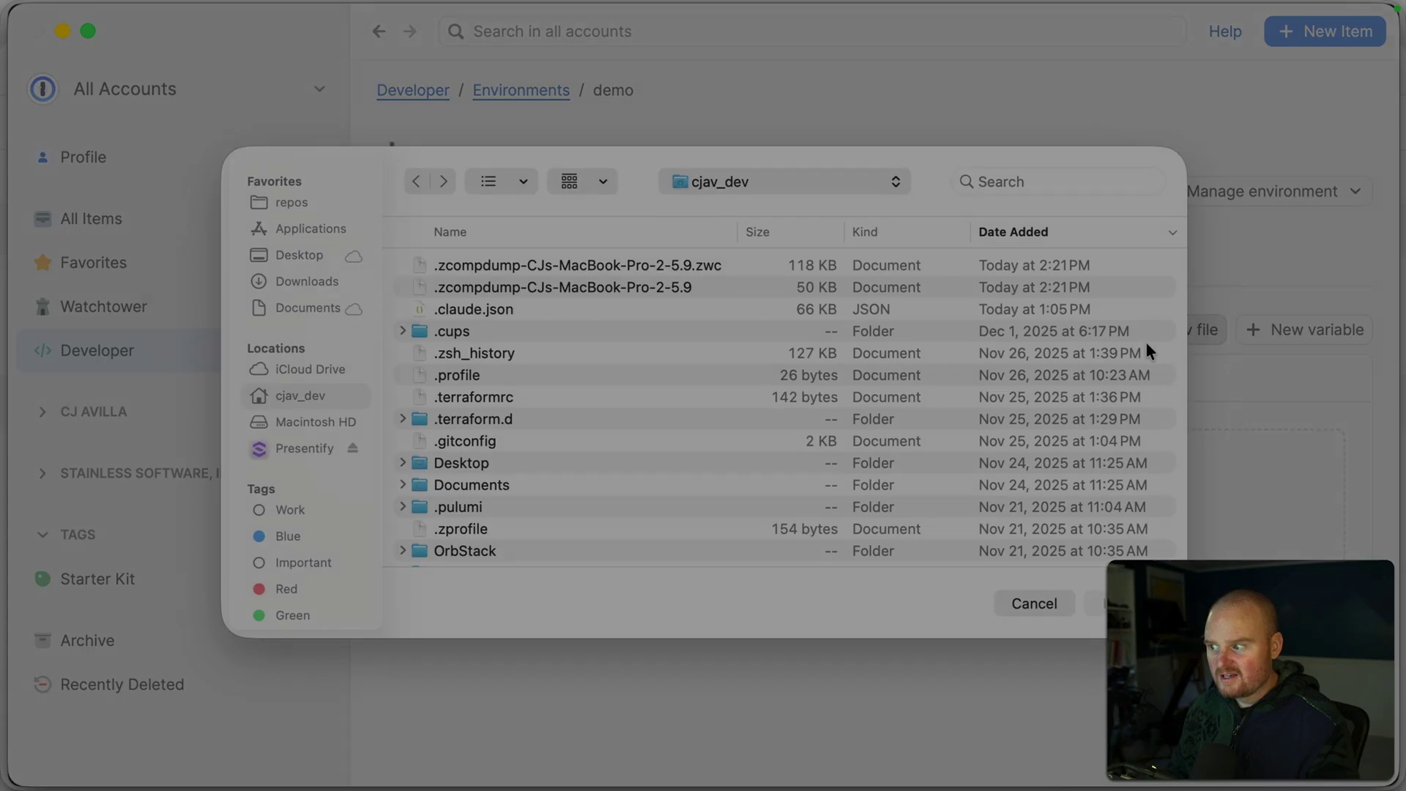
pyautogui.click(290, 206)
pyautogui.click(424, 265)
pyautogui.click(402, 267)
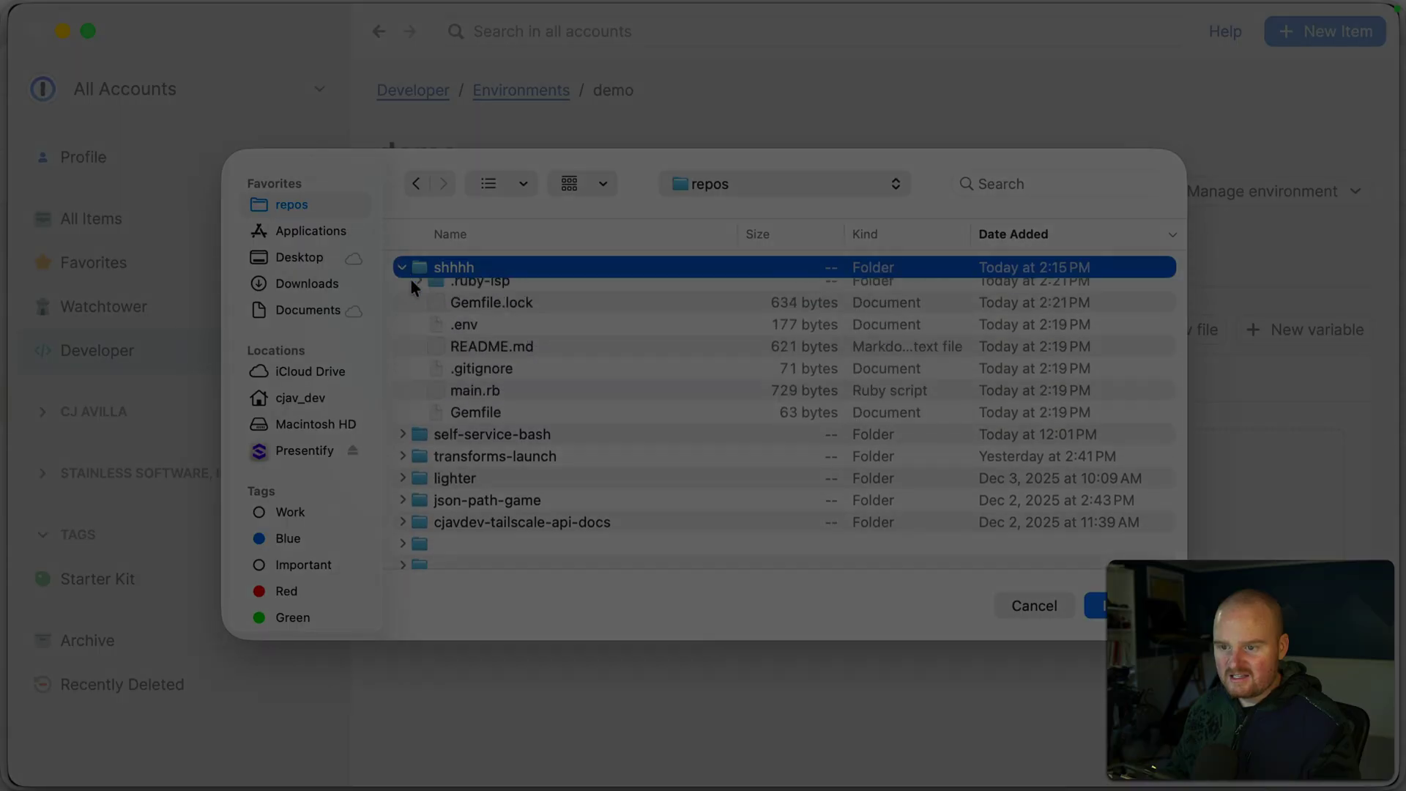
pyautogui.click(469, 355)
pyautogui.press('Return')
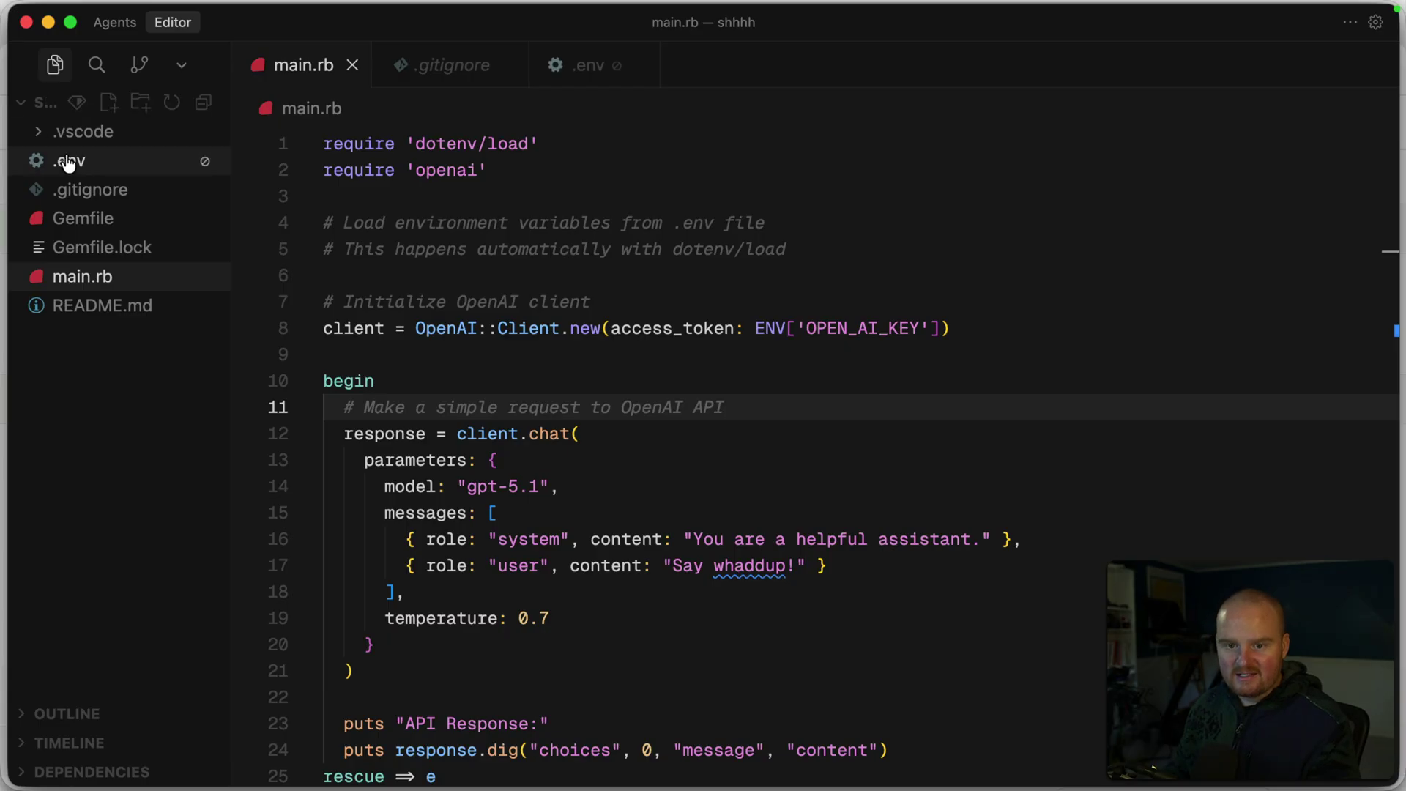
pyautogui.rightClick(65, 156)
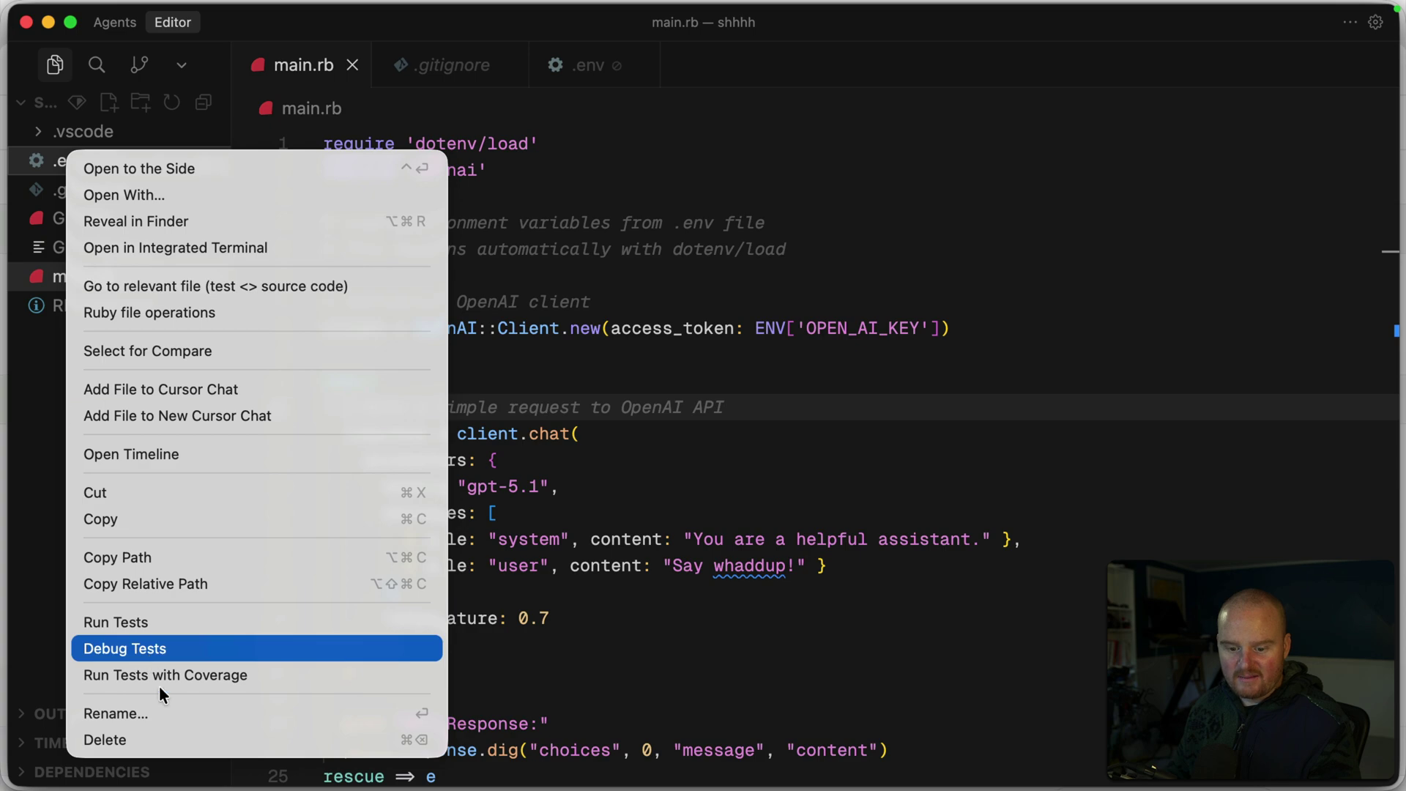
pyautogui.click(146, 740)
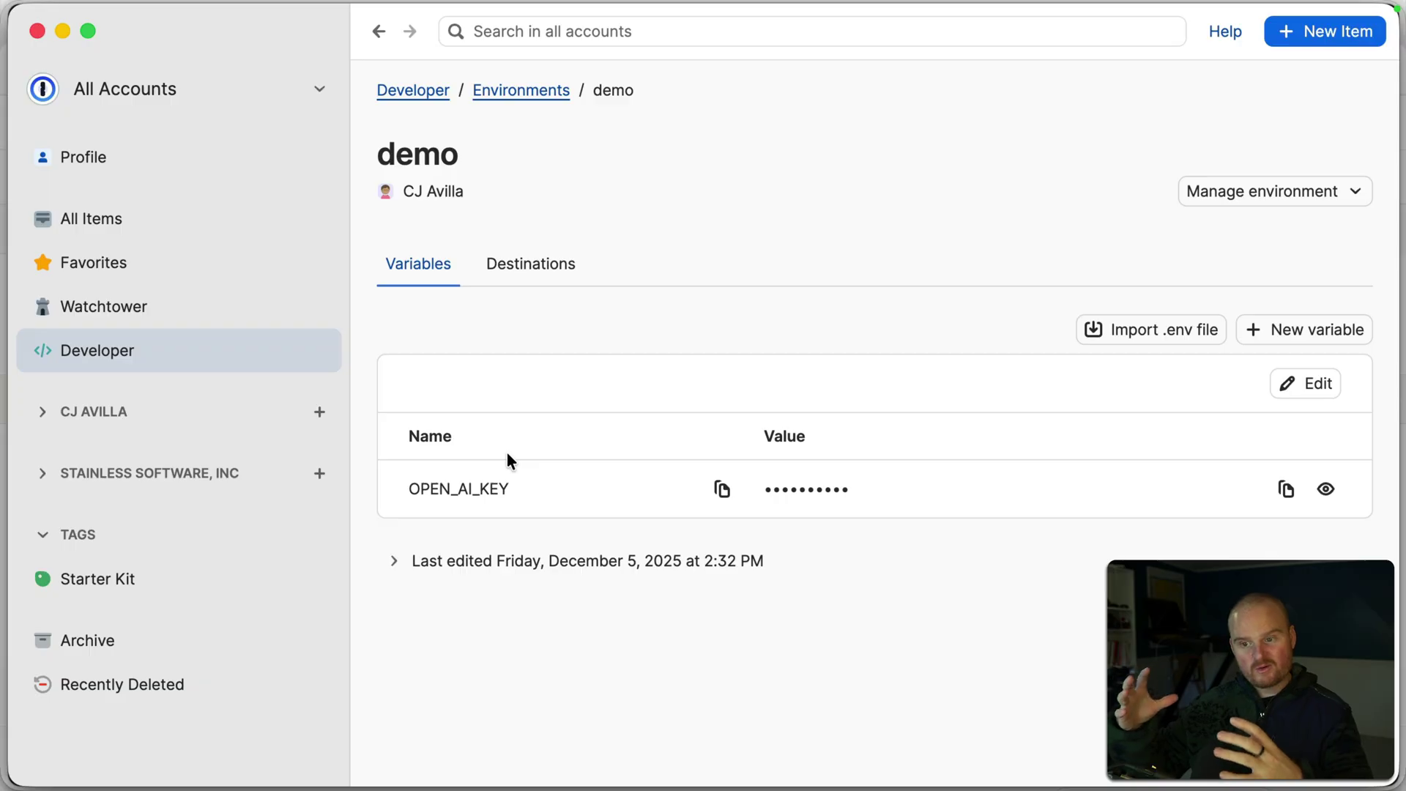
# Add a local .env destination in the shhhh folder, accepting the '.' file name, and mount it
pyautogui.click(492, 271)
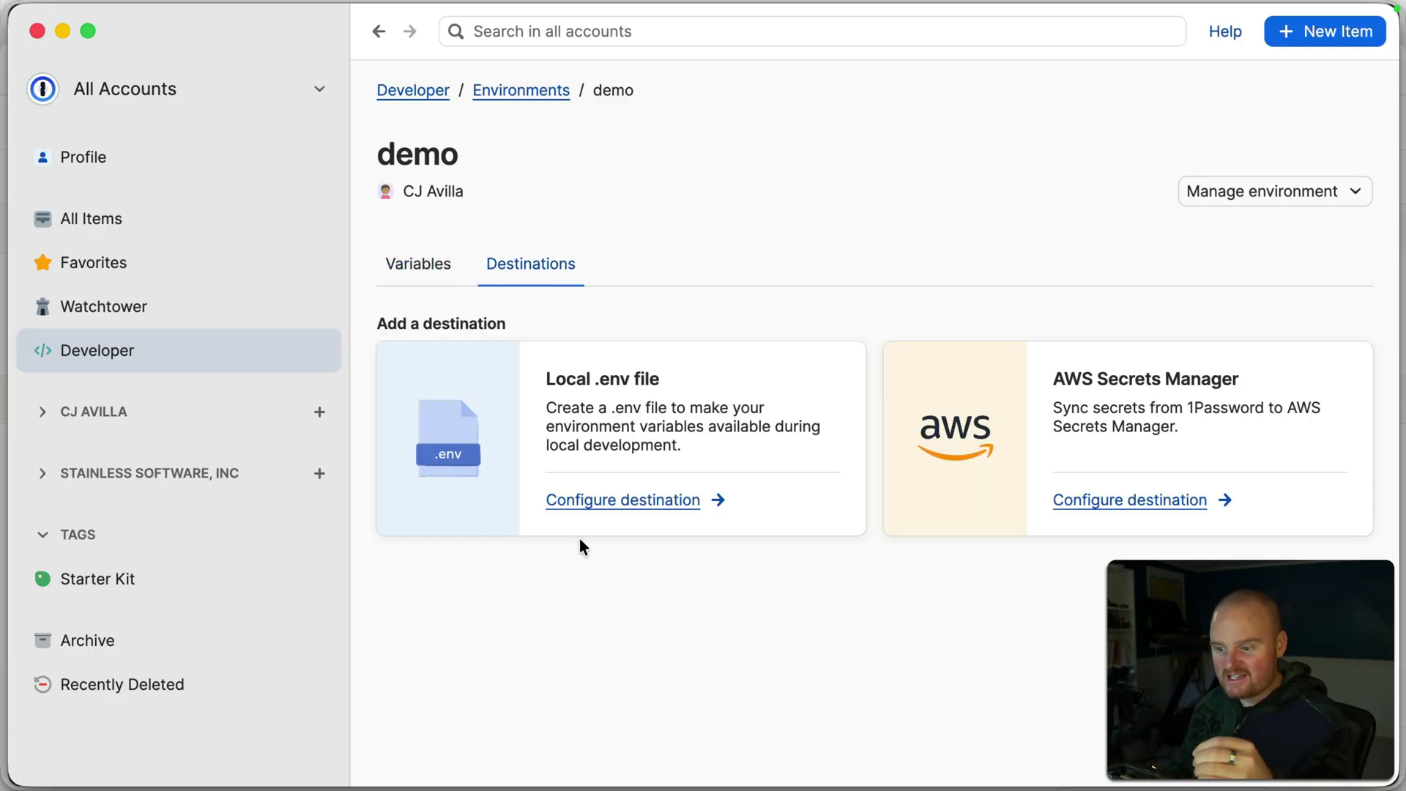
pyautogui.click(621, 499)
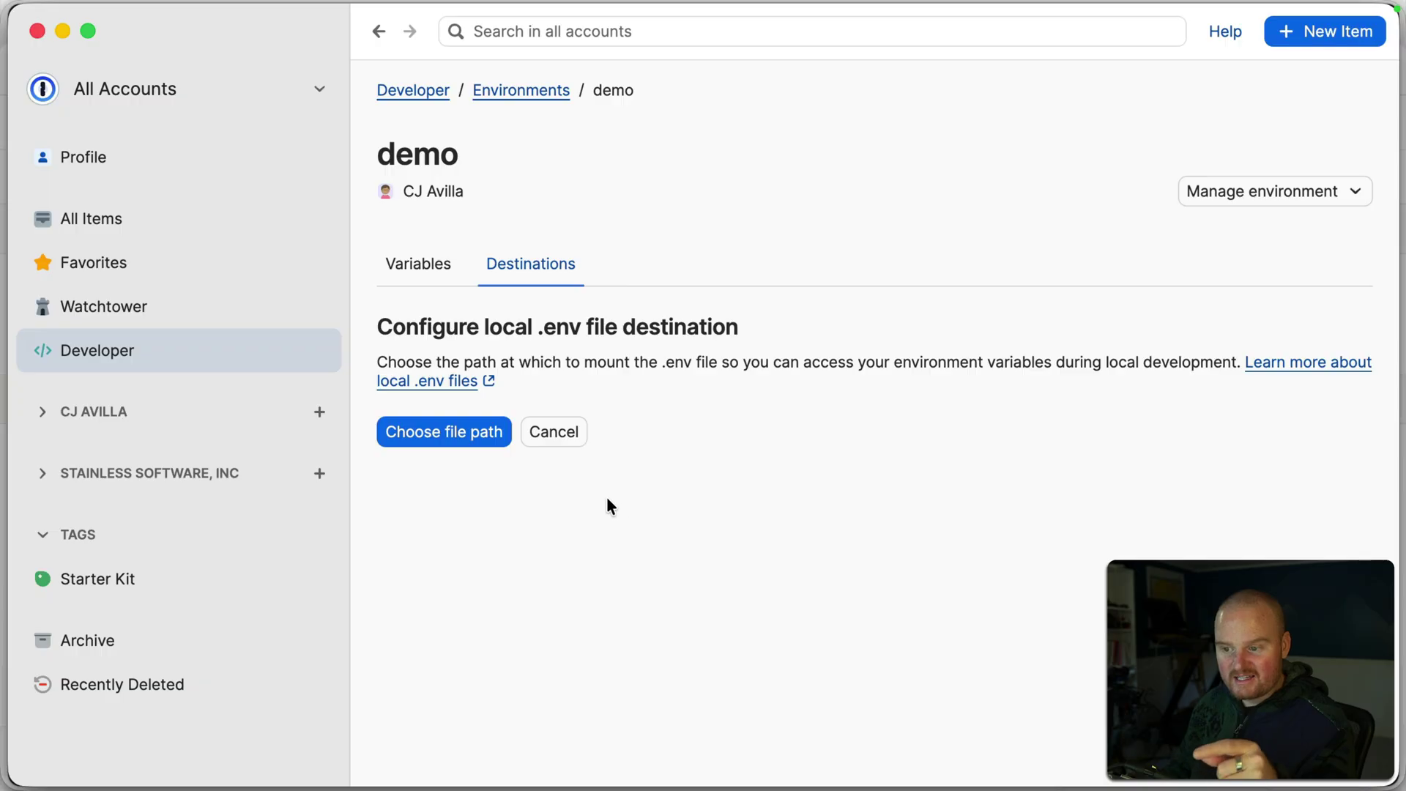
pyautogui.click(441, 432)
pyautogui.click(717, 281)
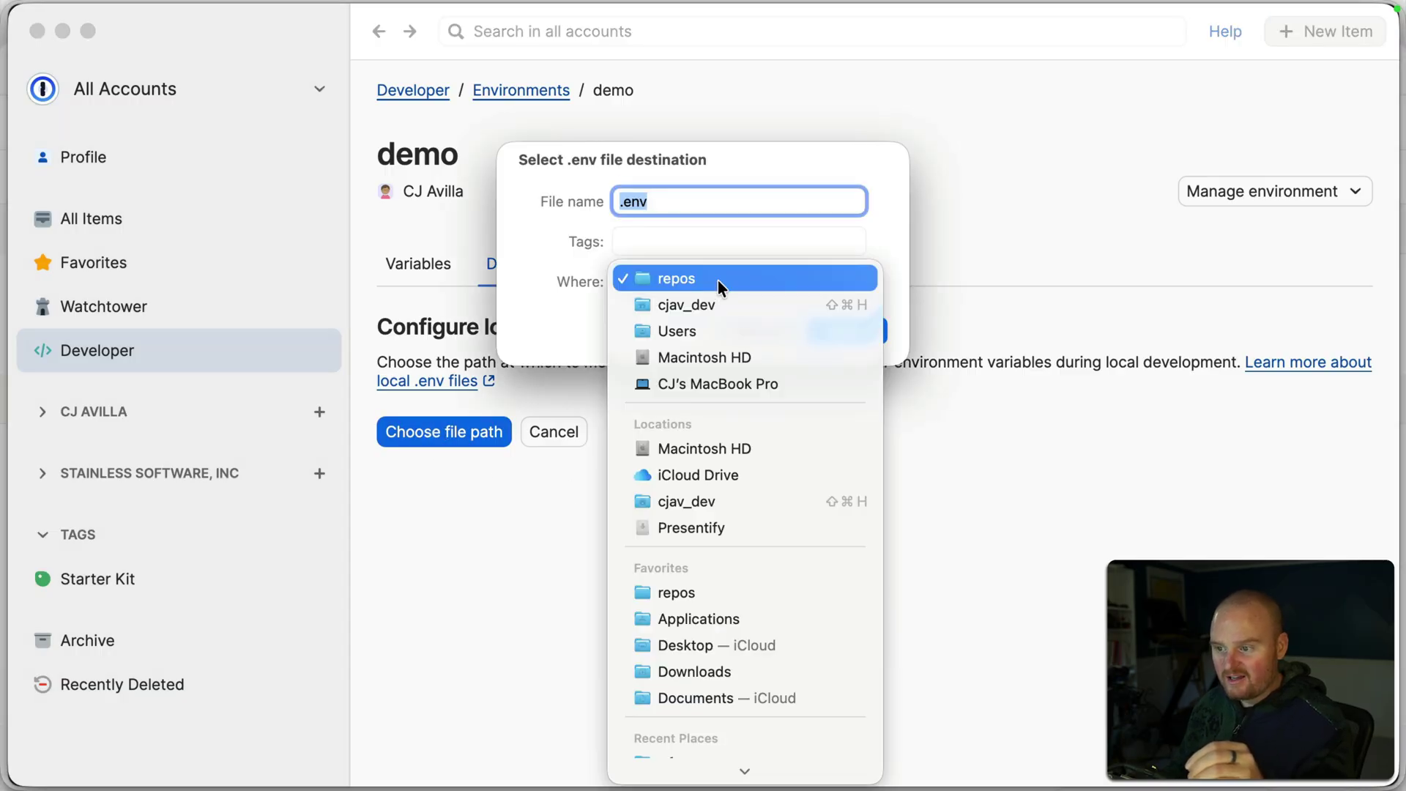
pyautogui.click(718, 279)
pyautogui.click(857, 282)
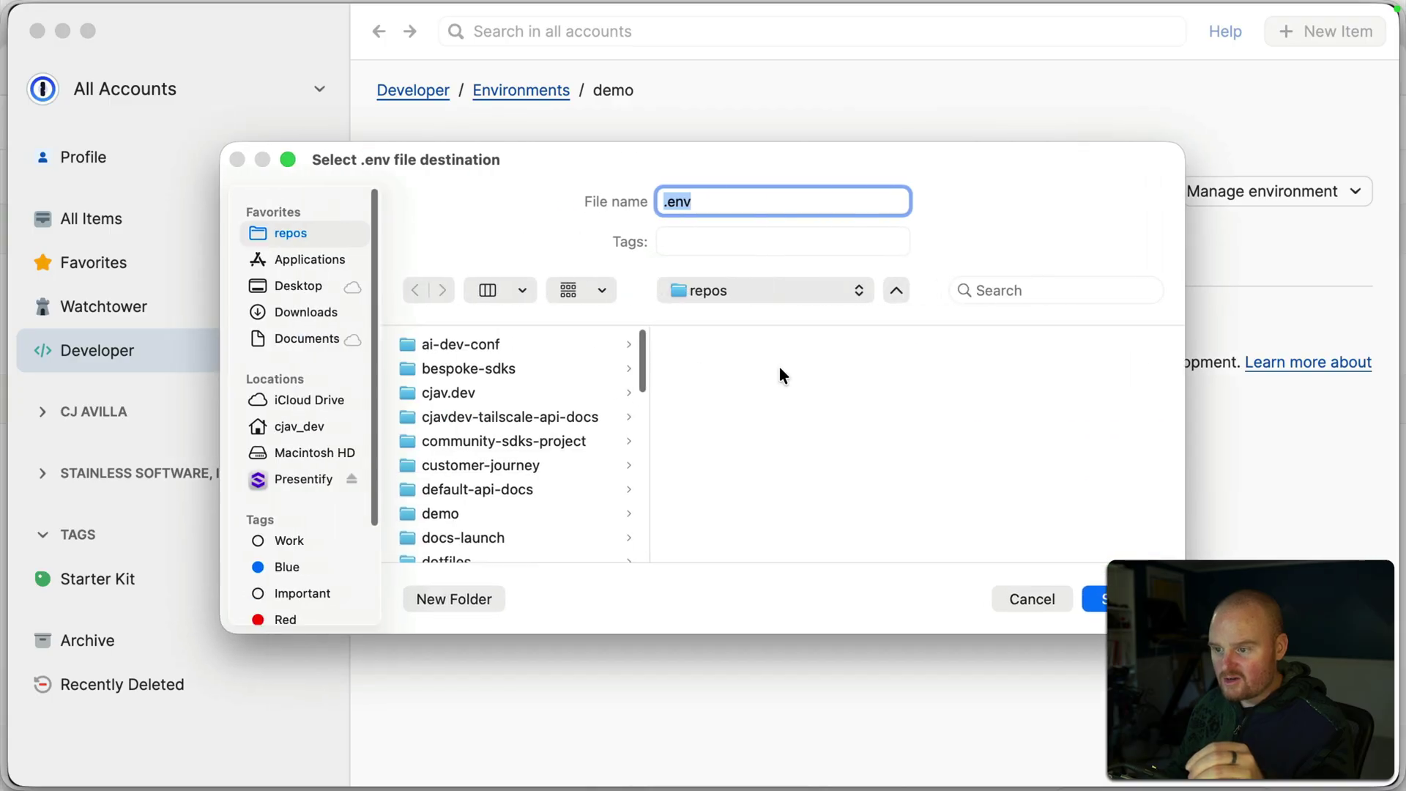
pyautogui.scroll(-15, 448, 436)
pyautogui.scroll(4, 447, 424)
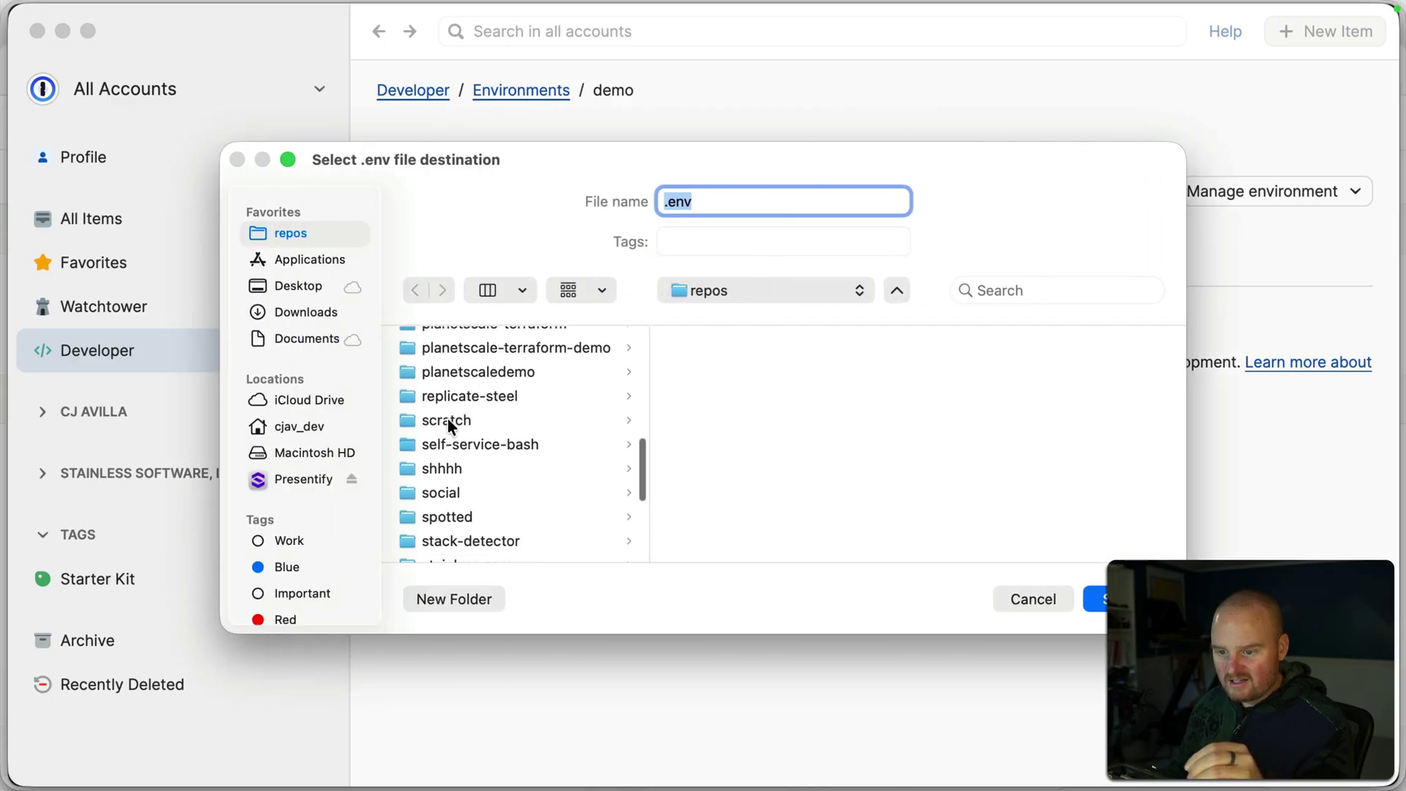
pyautogui.click(441, 460)
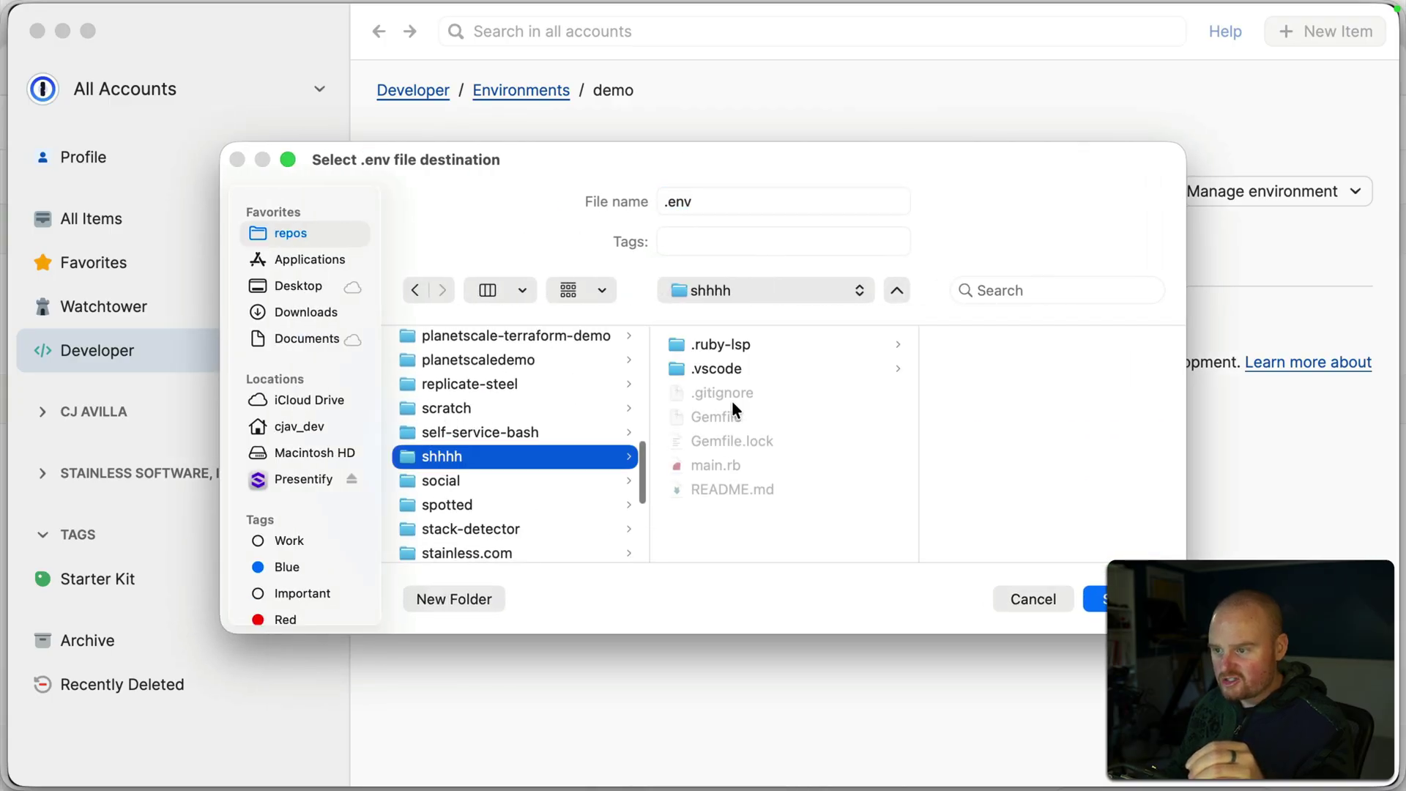
pyautogui.click(1094, 599)
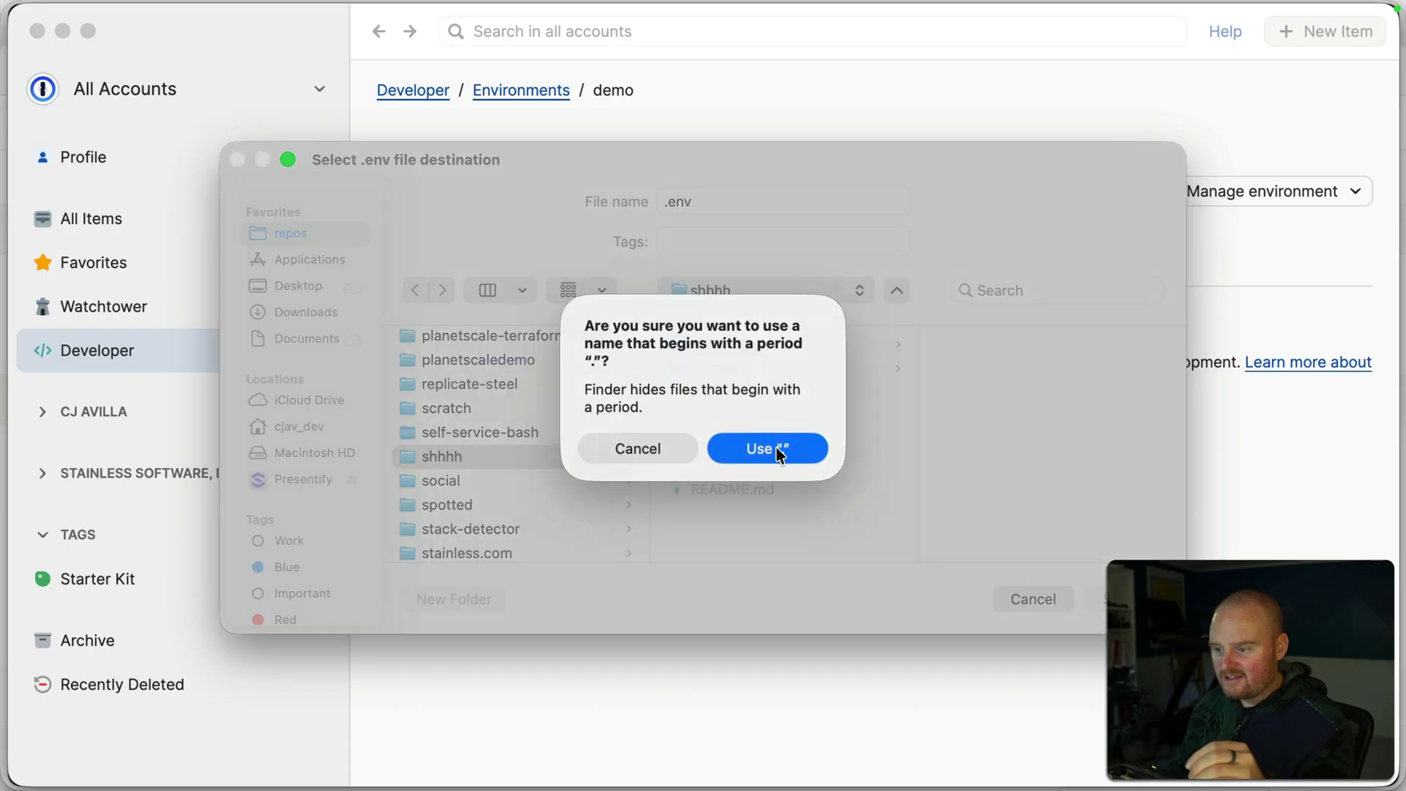
pyautogui.click(776, 447)
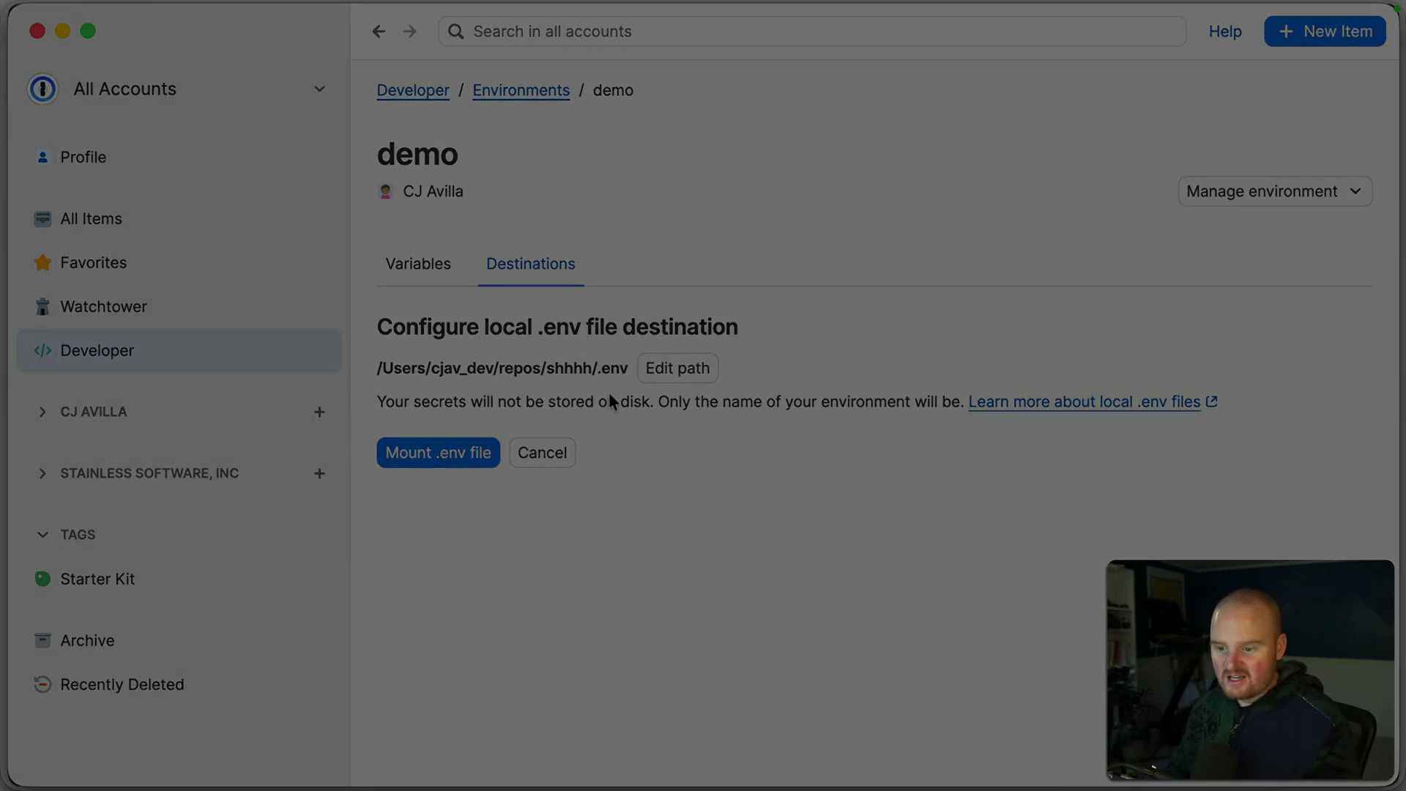
pyautogui.click(439, 450)
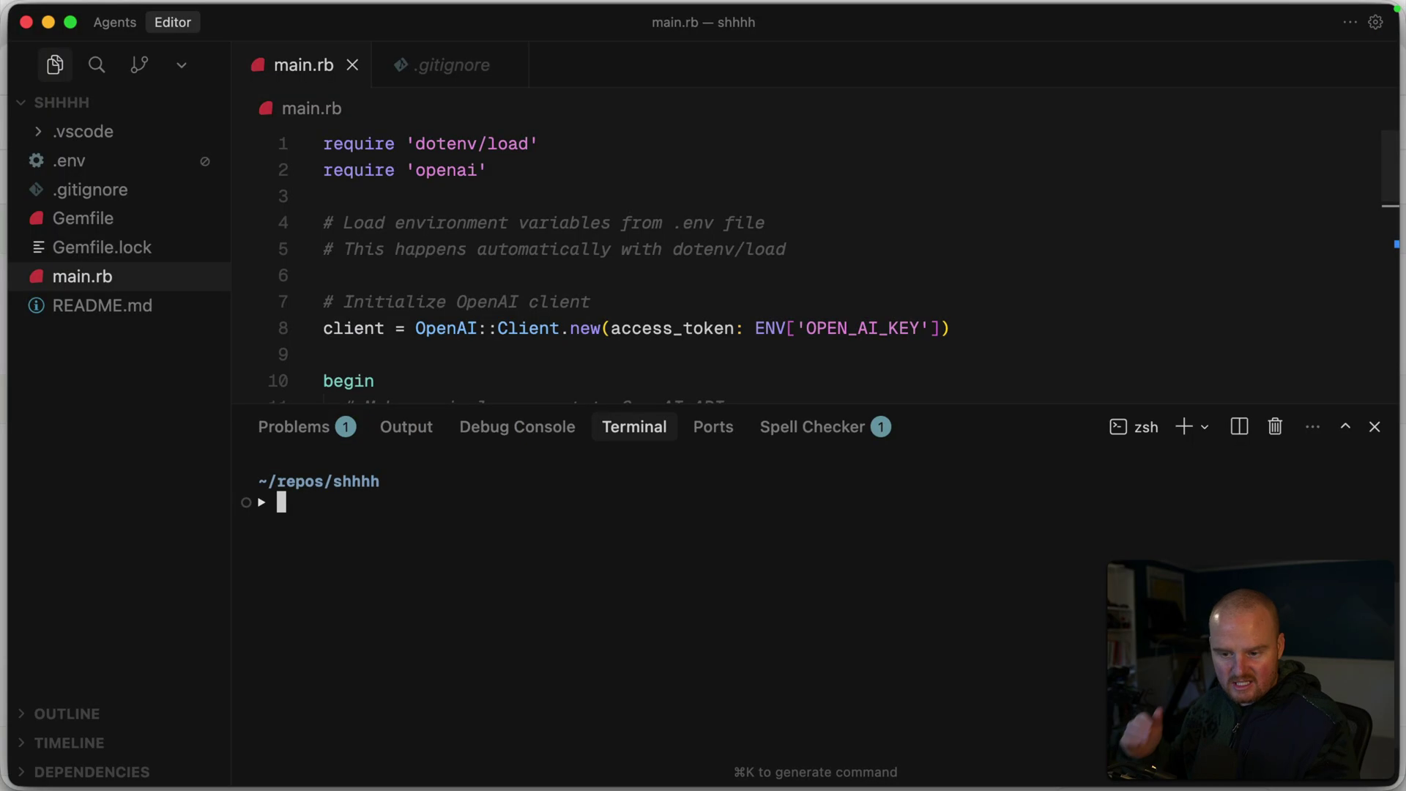
# Rerun bundle exec ruby main.rb to print the 'Whaddup!' API response, then return to the code
pyautogui.press('Up')
pyautogui.press('Up')
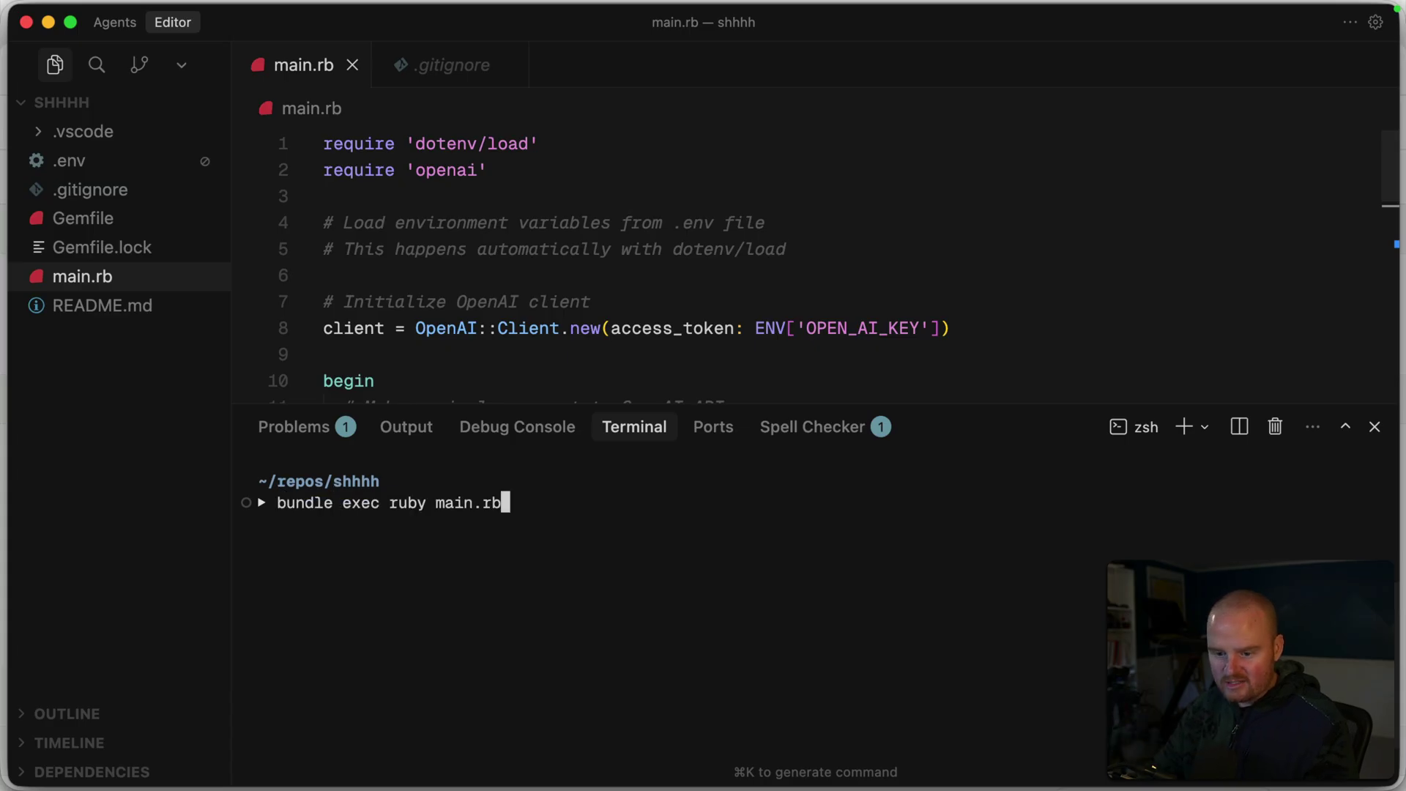
pyautogui.press('Return')
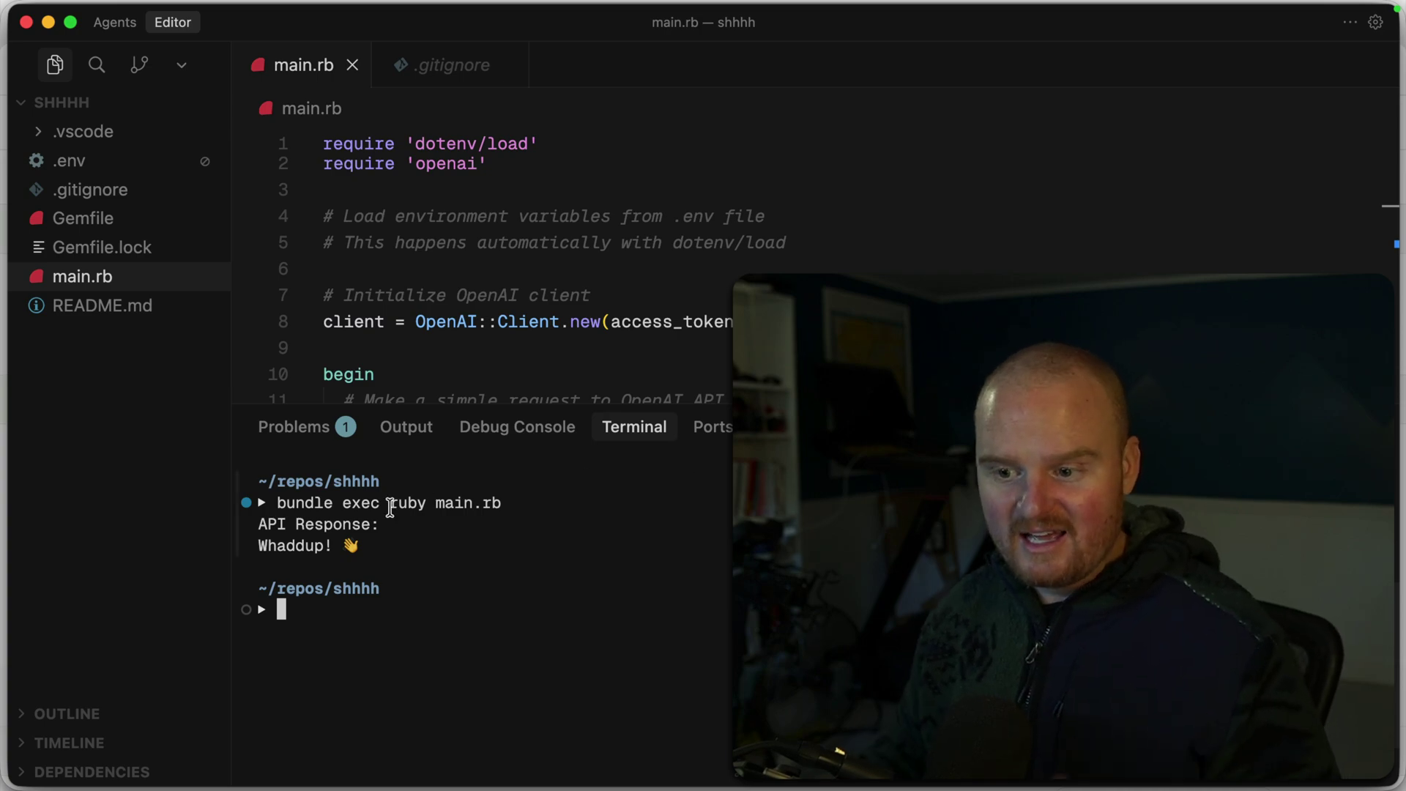
pyautogui.click(704, 322)
pyautogui.scroll(-3, 705, 299)
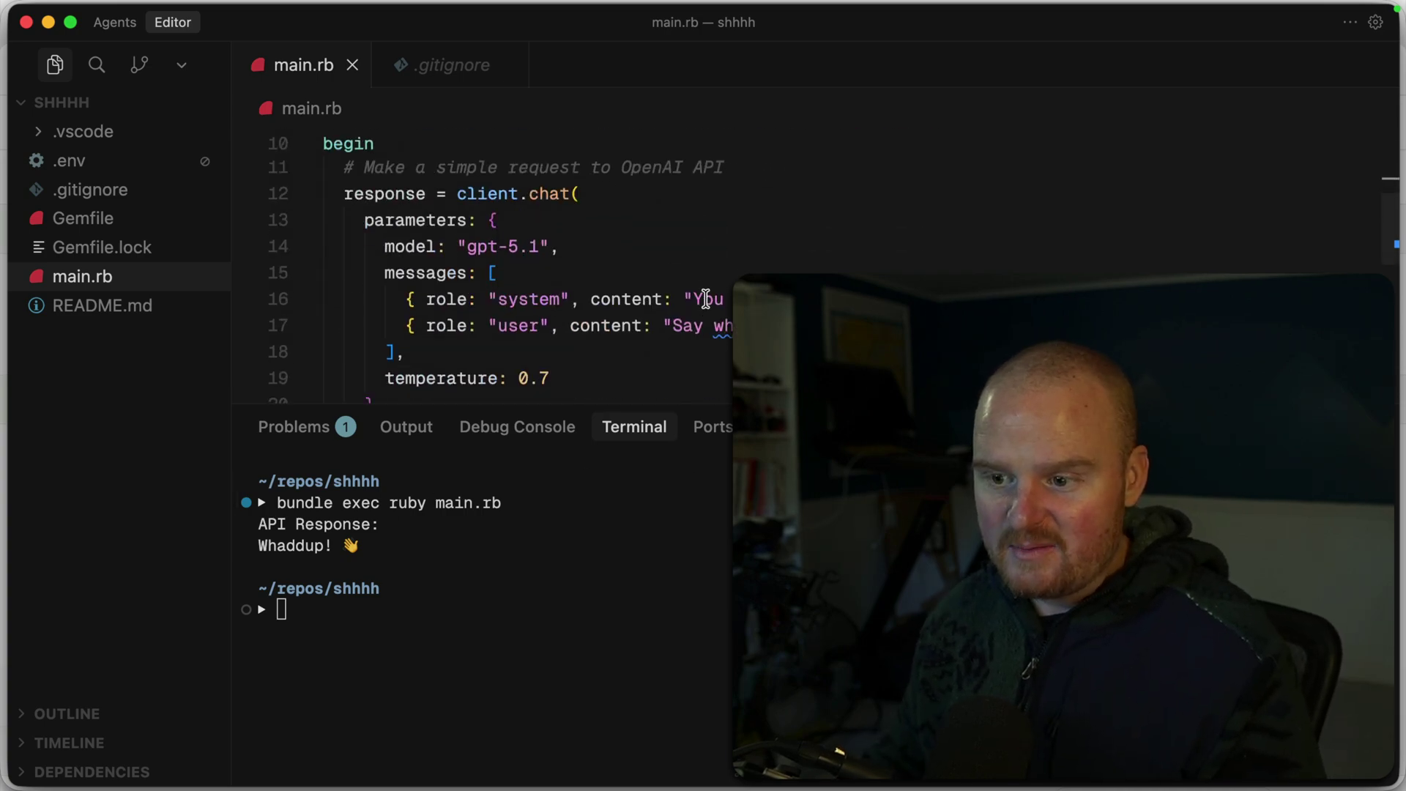
pyautogui.click(670, 326)
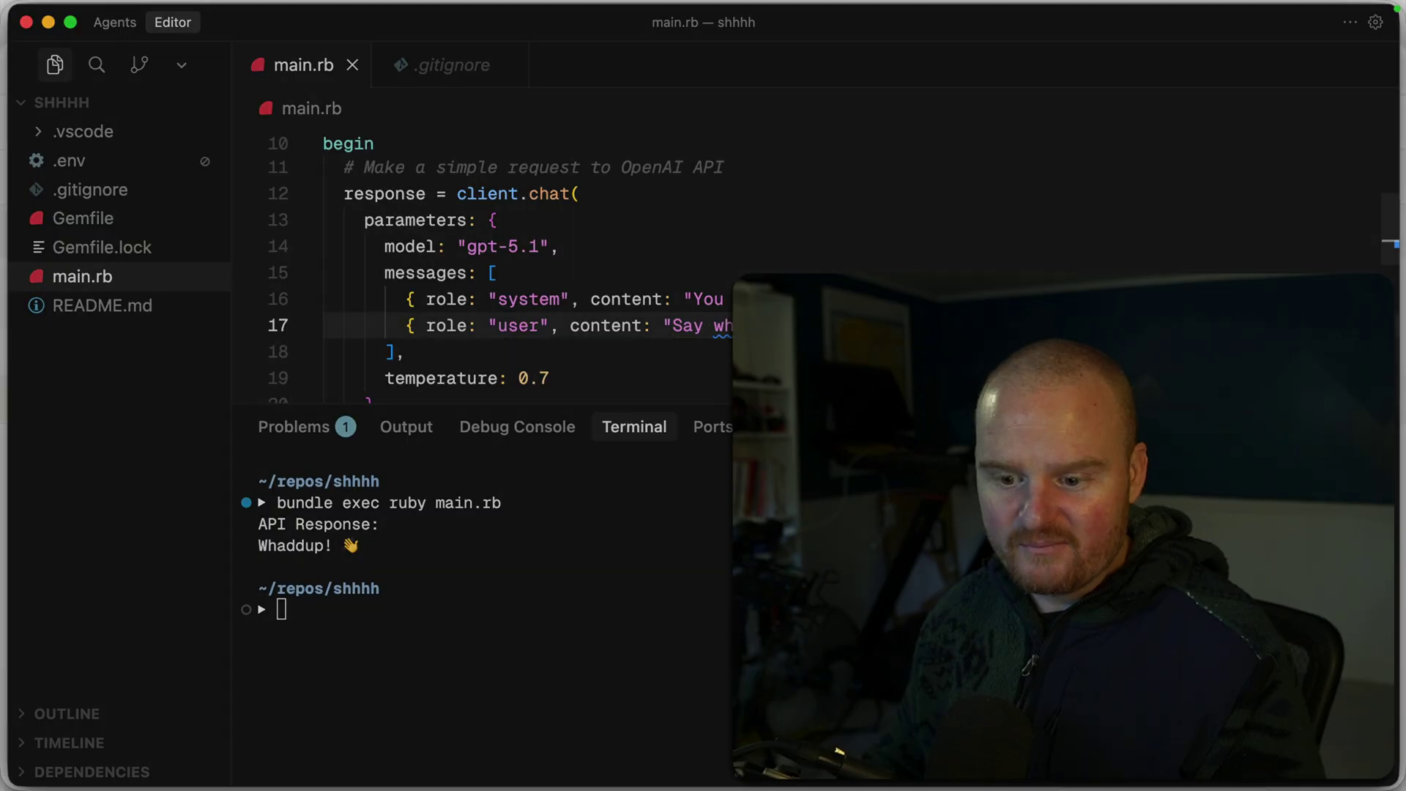